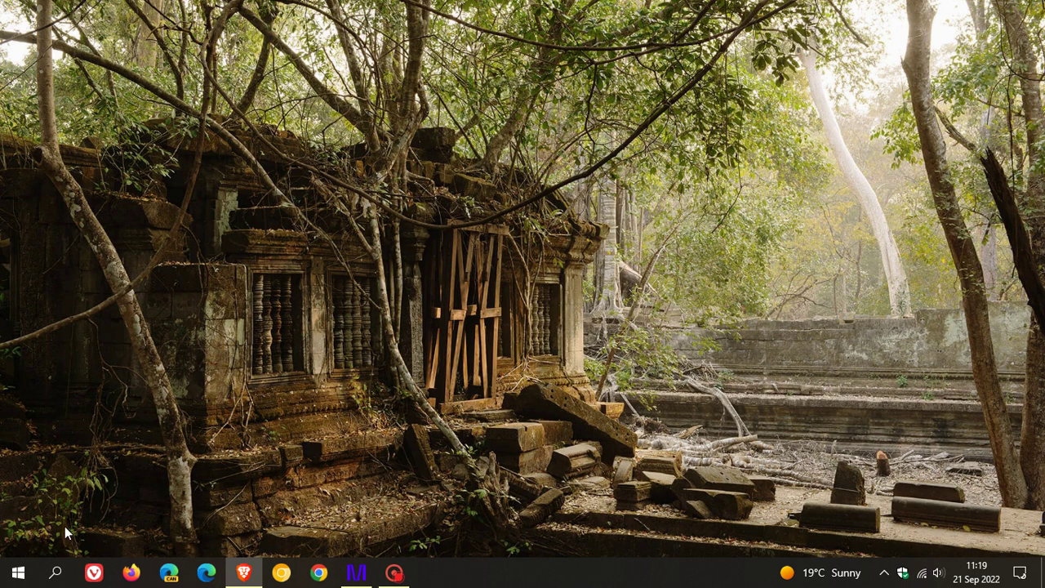
# Check the Windows version with winver, then close the version information window
pyautogui.click(52, 578)
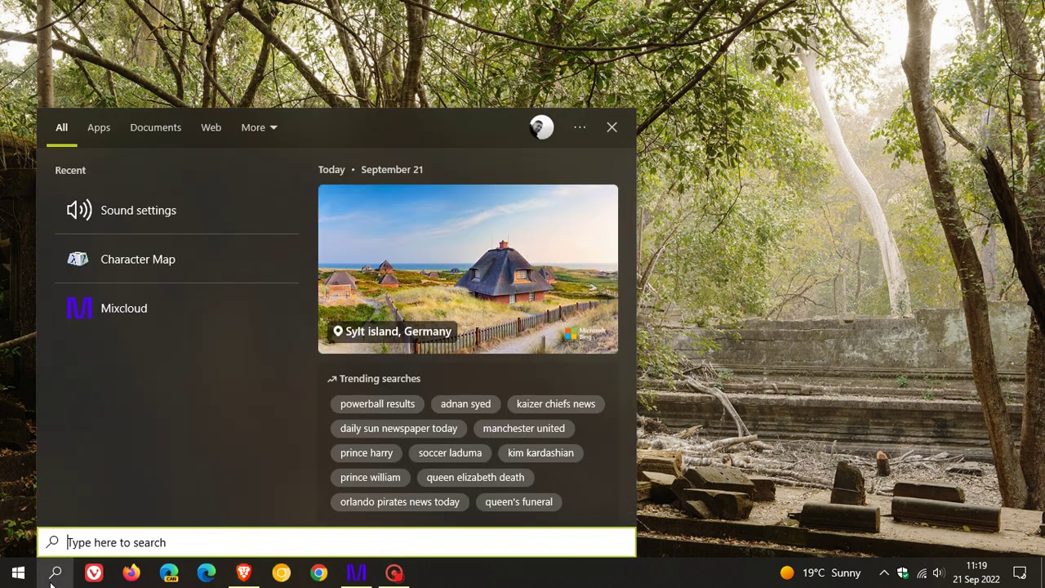
pyautogui.write('wi')
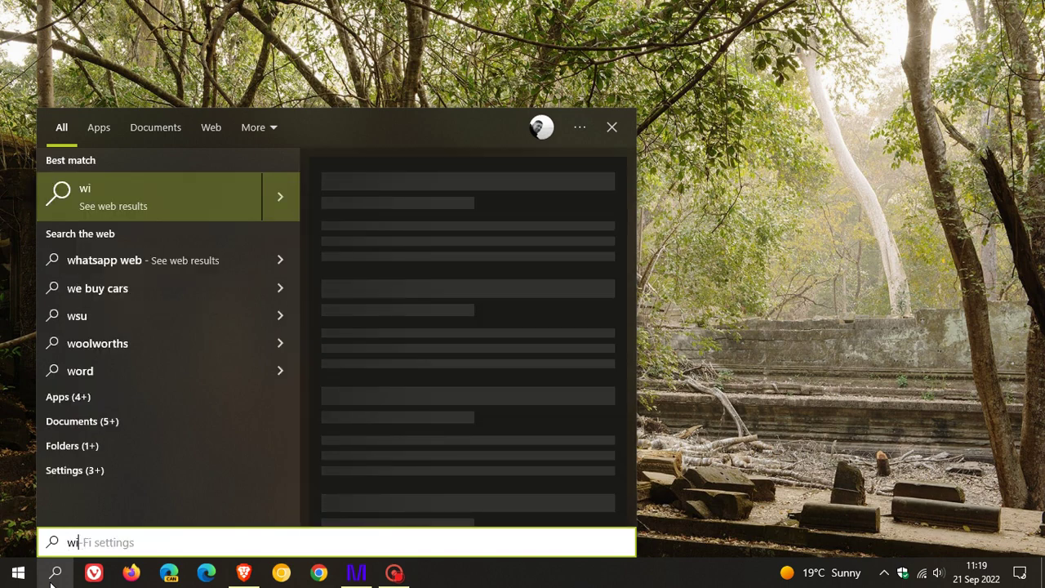
pyautogui.write('nver')
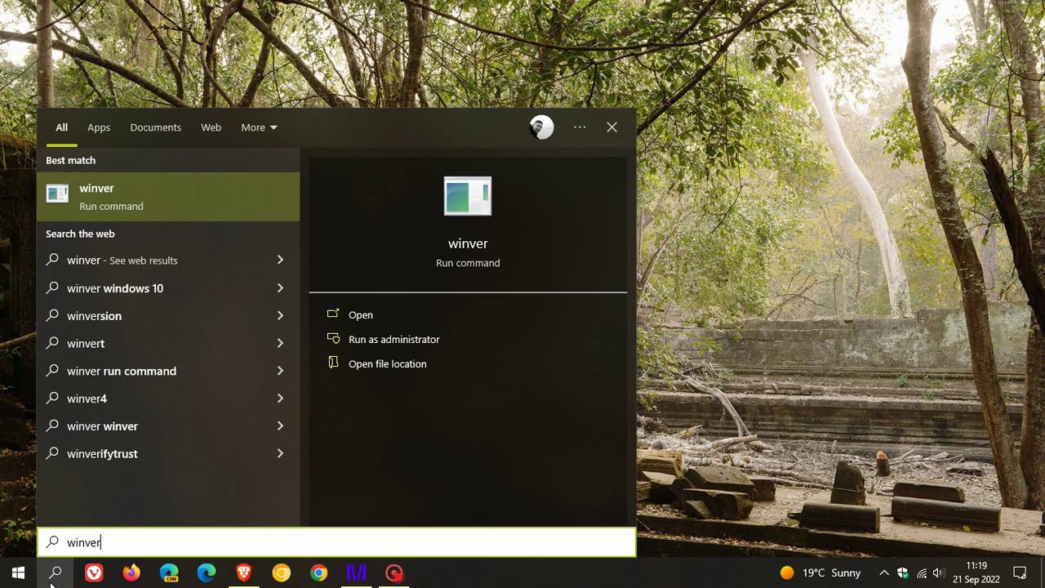
pyautogui.press('Return')
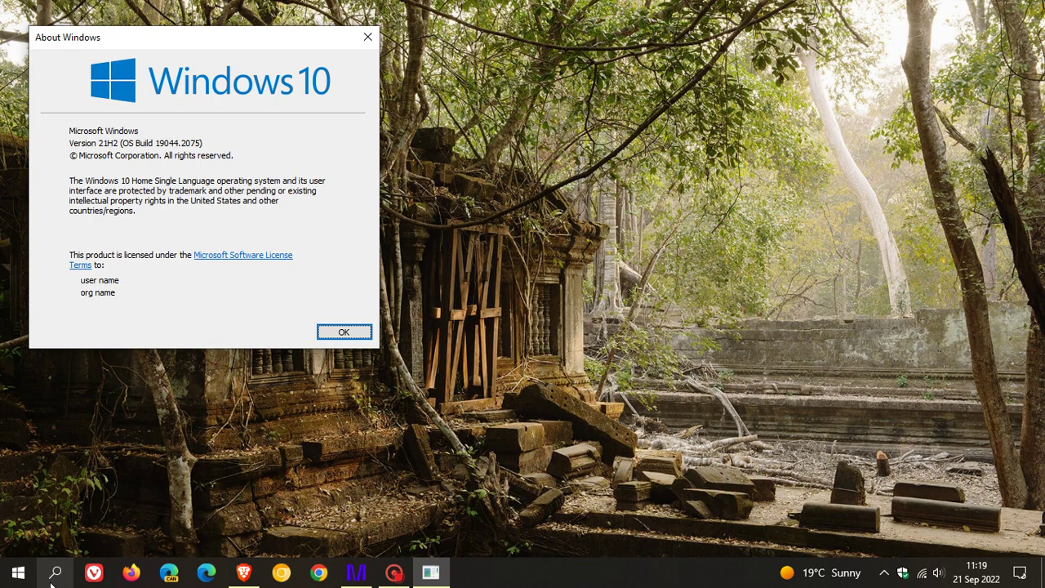
pyautogui.moveTo(248, 39); pyautogui.dragTo(512, 121)
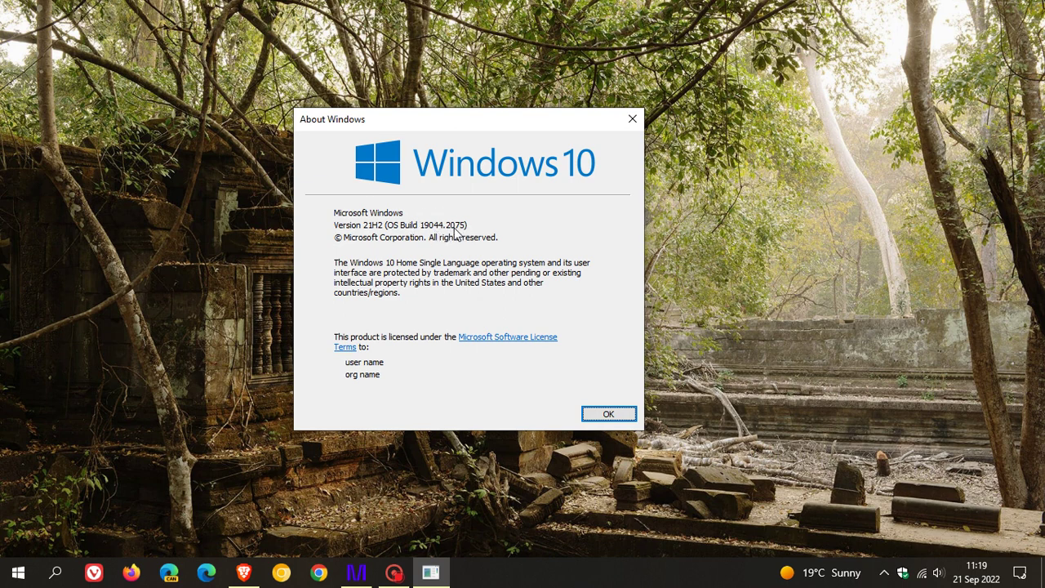
pyautogui.click(606, 416)
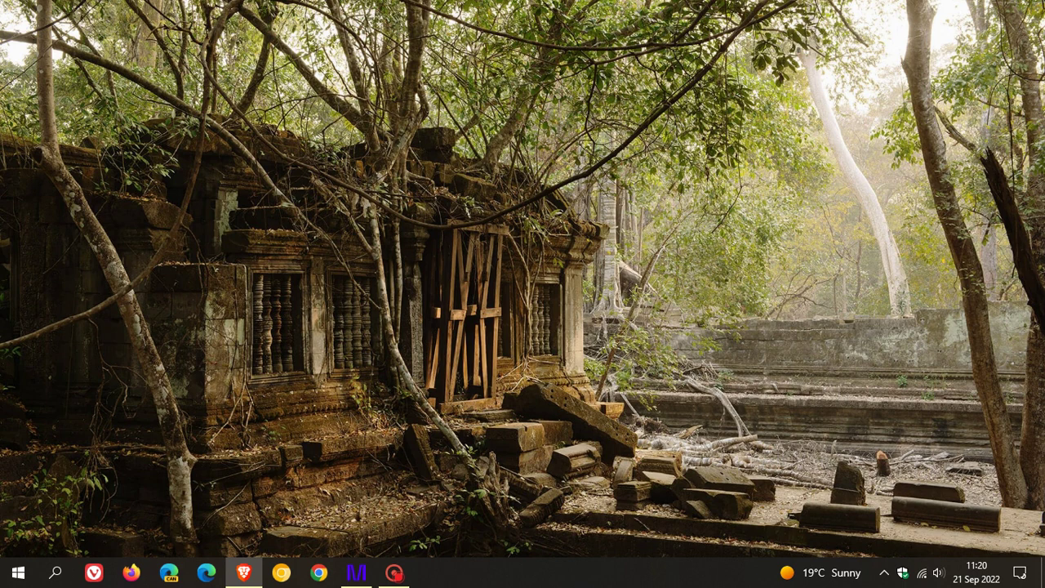
# Close the news and interests feed and open Taskbar settings from the taskbar menu
pyautogui.moveTo(832, 585)
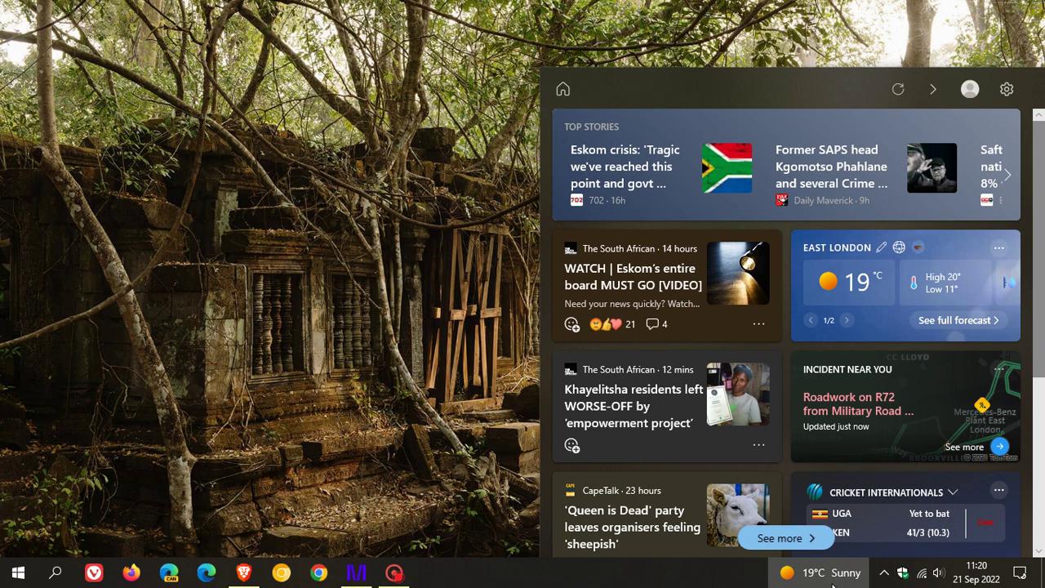
pyautogui.click(833, 585)
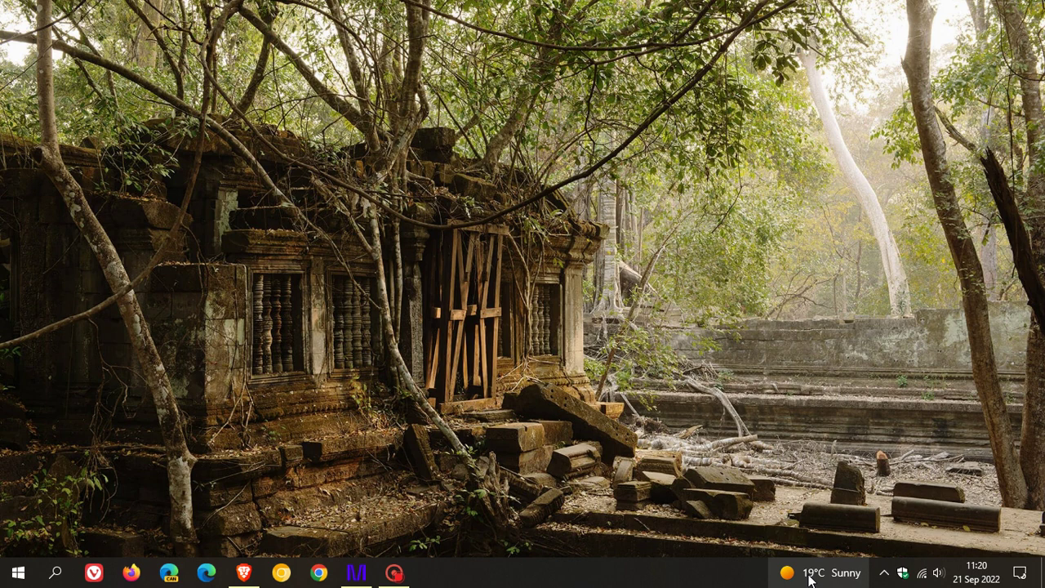
pyautogui.rightClick(702, 581)
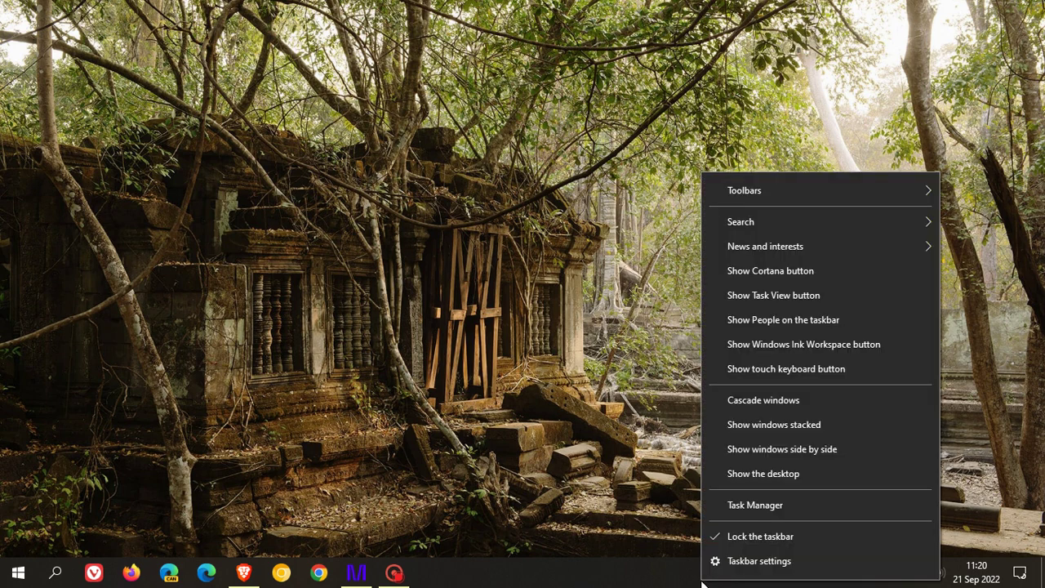
pyautogui.moveTo(777, 251)
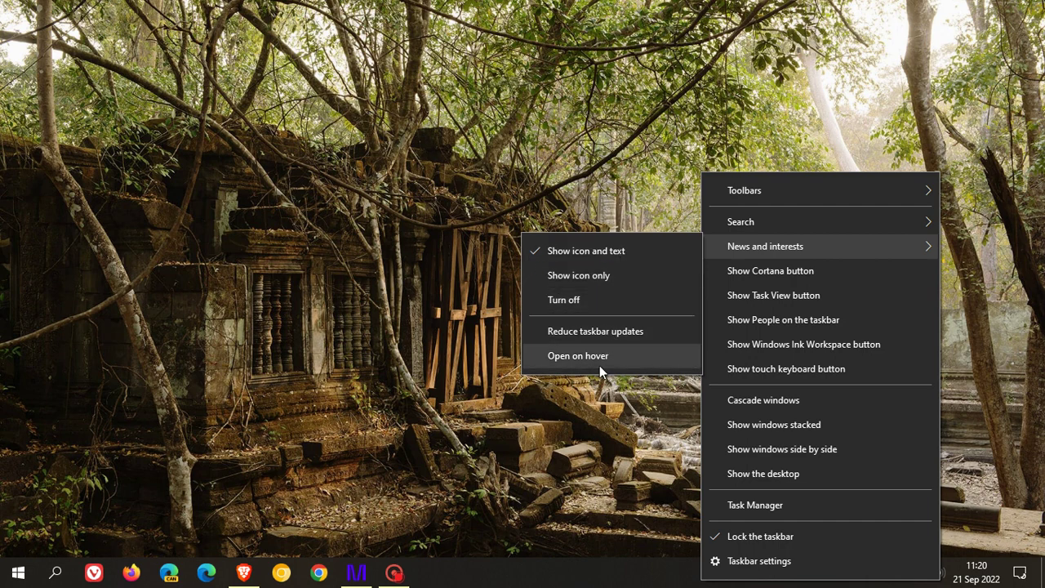
pyautogui.rightClick(590, 581)
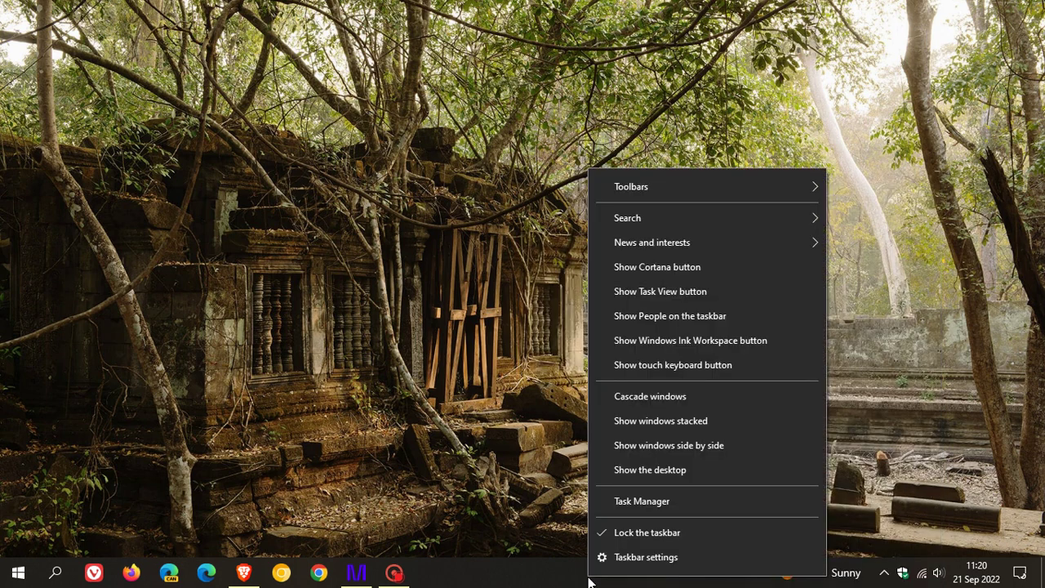
pyautogui.click(628, 558)
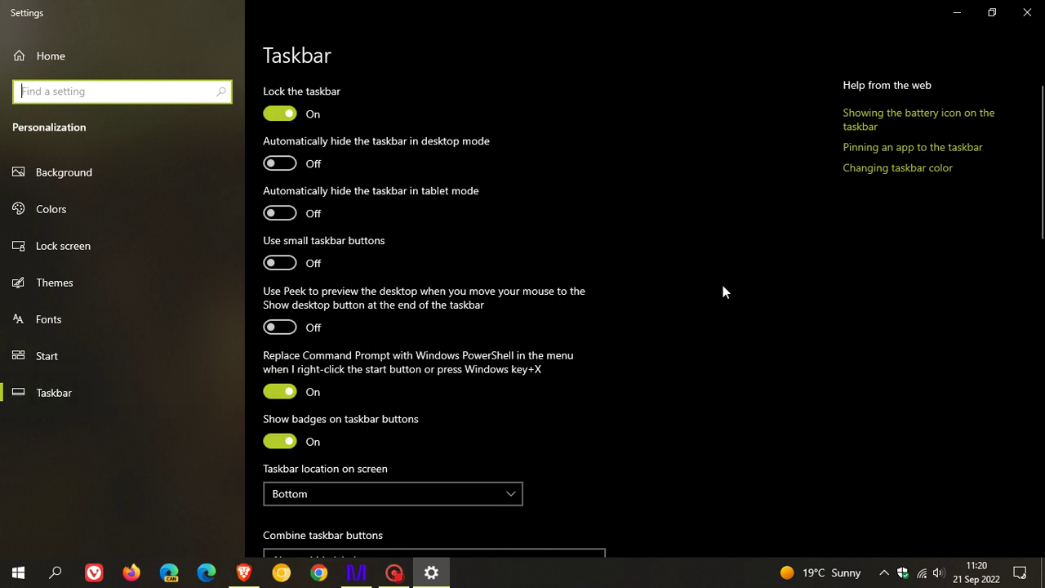
# Turn Show news and interests on the taskbar off, then back on
pyautogui.scroll(-10, 738, 286)
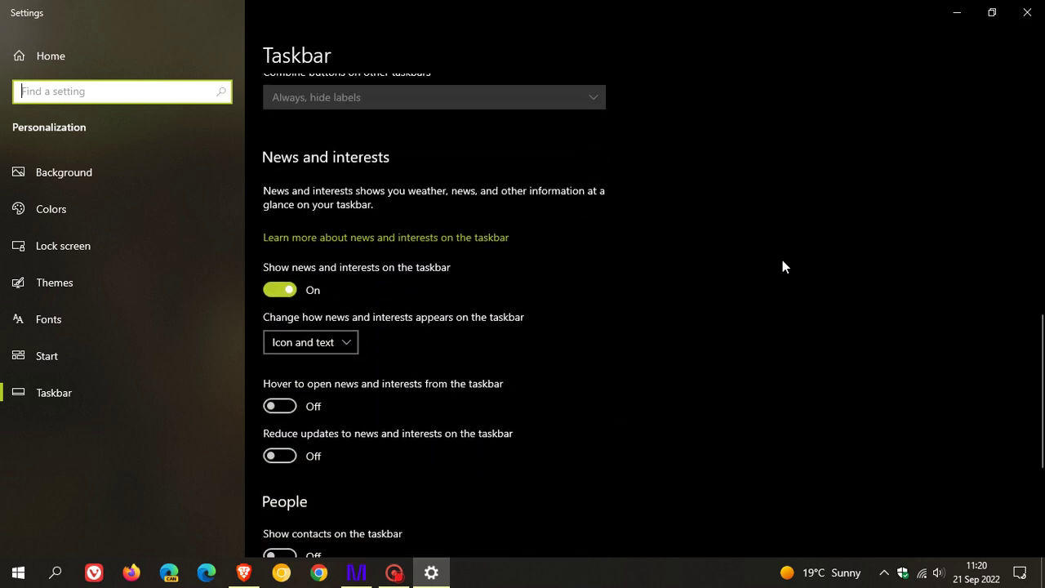
pyautogui.scroll(-2, 782, 264)
pyautogui.scroll(2, 782, 264)
pyautogui.scroll(-2, 716, 326)
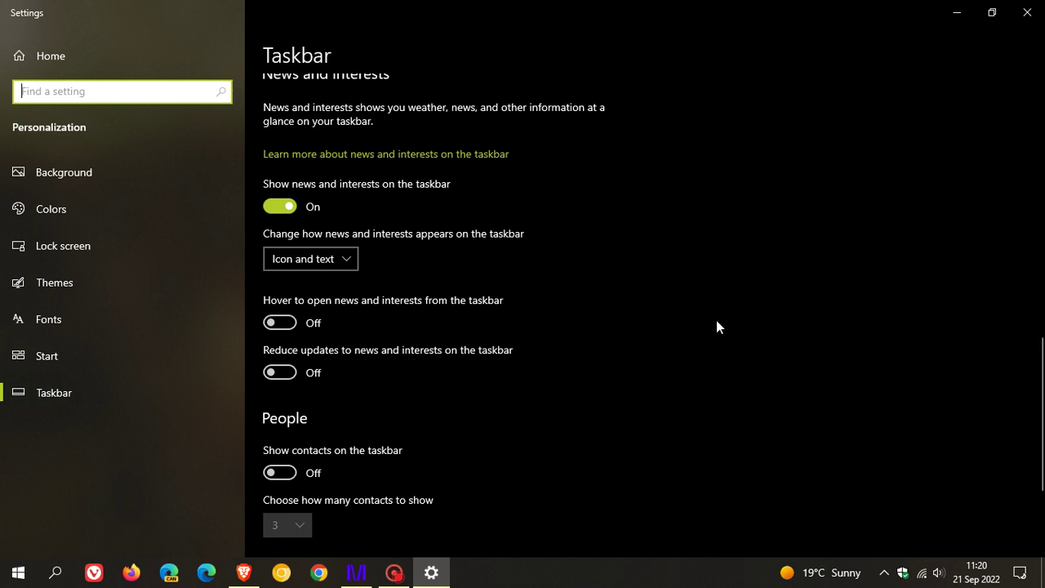
pyautogui.click(268, 208)
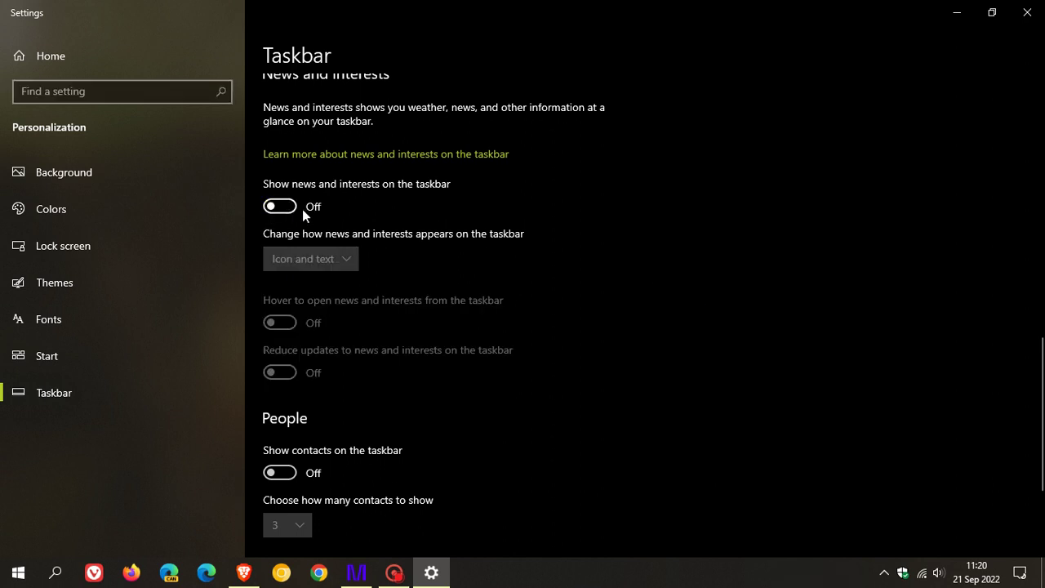
pyautogui.click(280, 207)
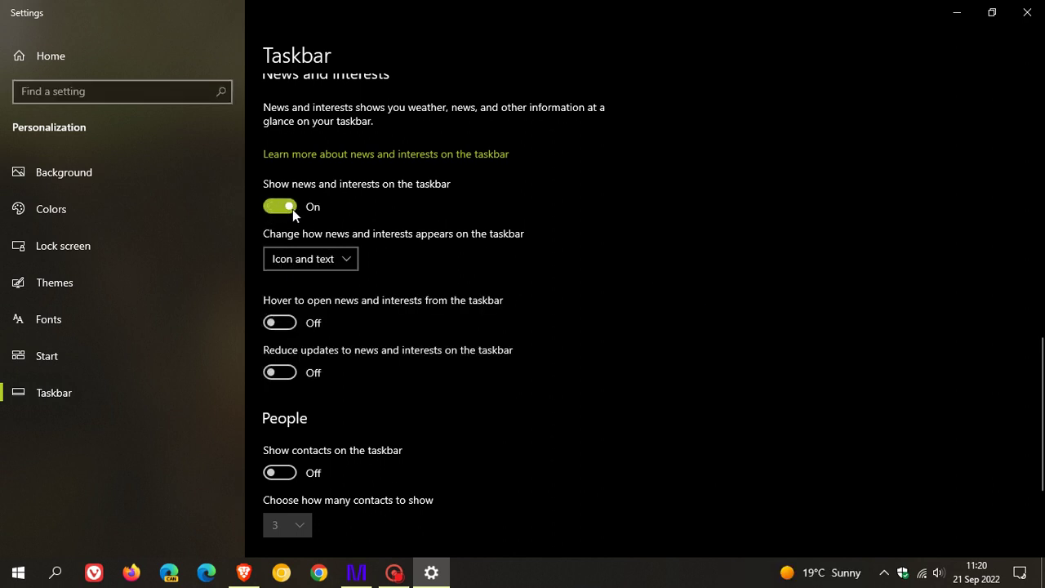
# Set news and interests to Icon only, then back to Icon and text
pyautogui.click(346, 261)
pyautogui.click(322, 287)
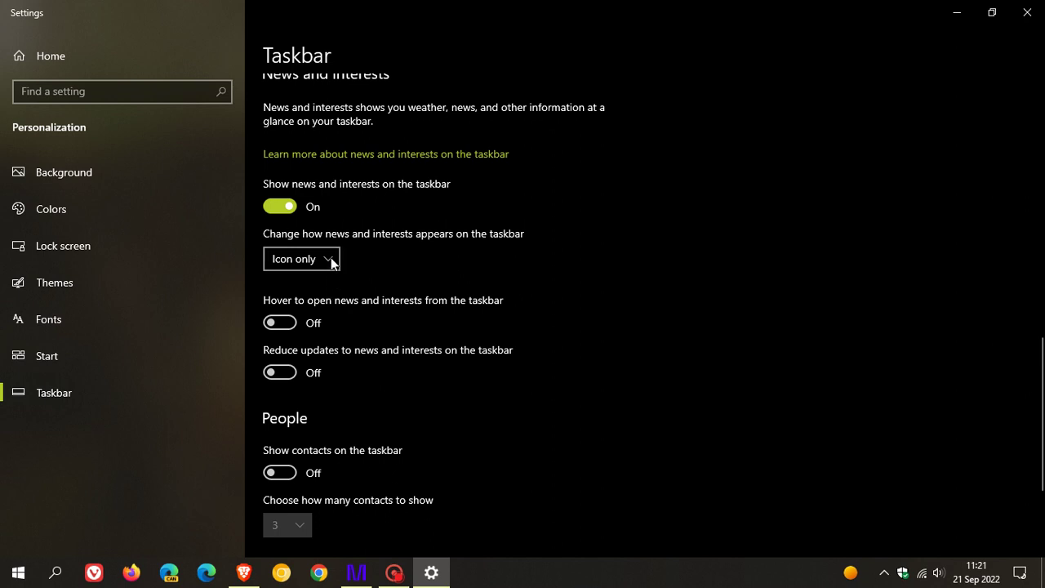
pyautogui.click(332, 259)
pyautogui.click(329, 235)
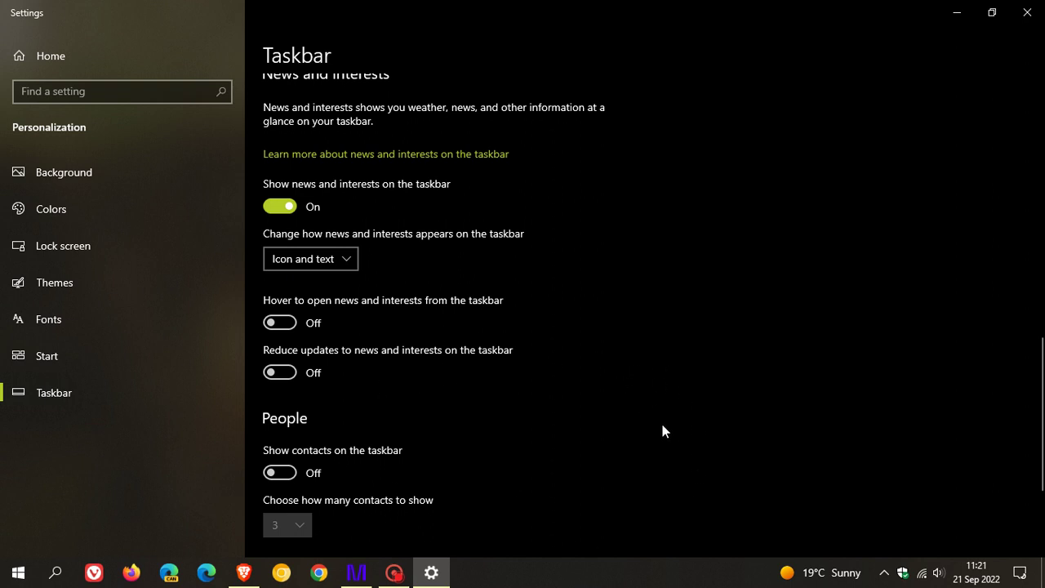
pyautogui.rightClick(688, 578)
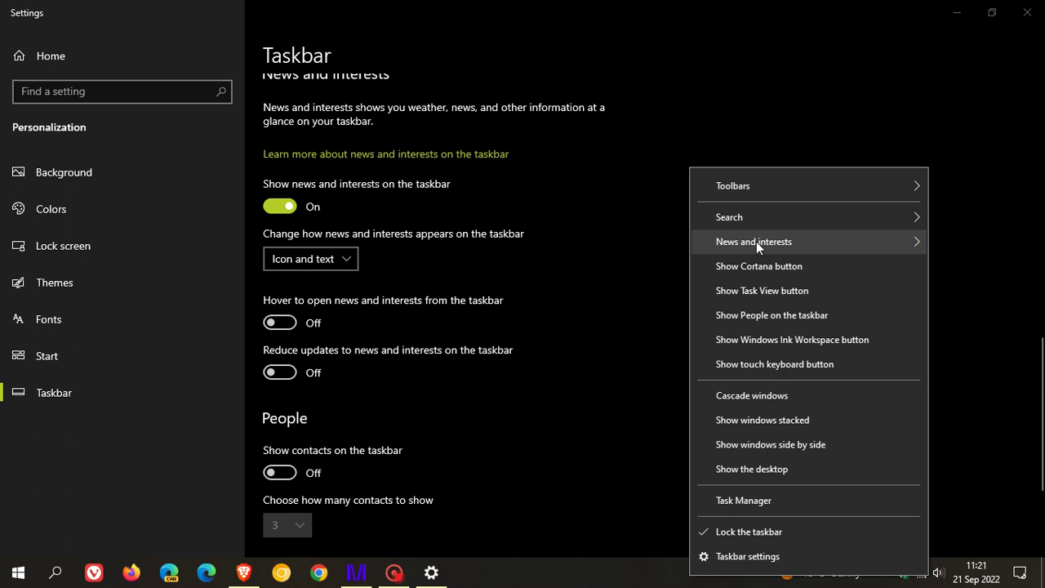
pyautogui.click(624, 577)
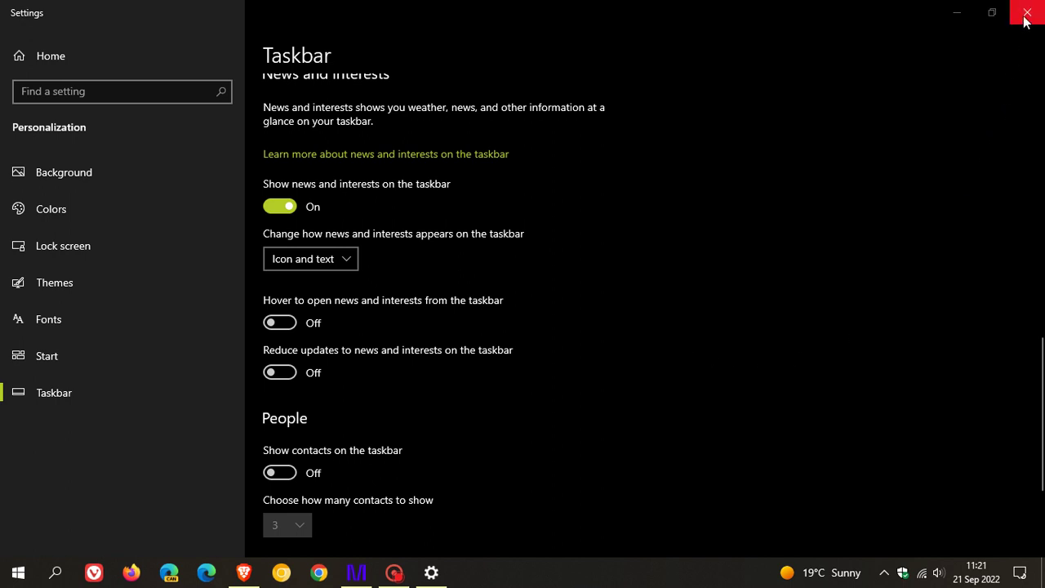
pyautogui.click(956, 20)
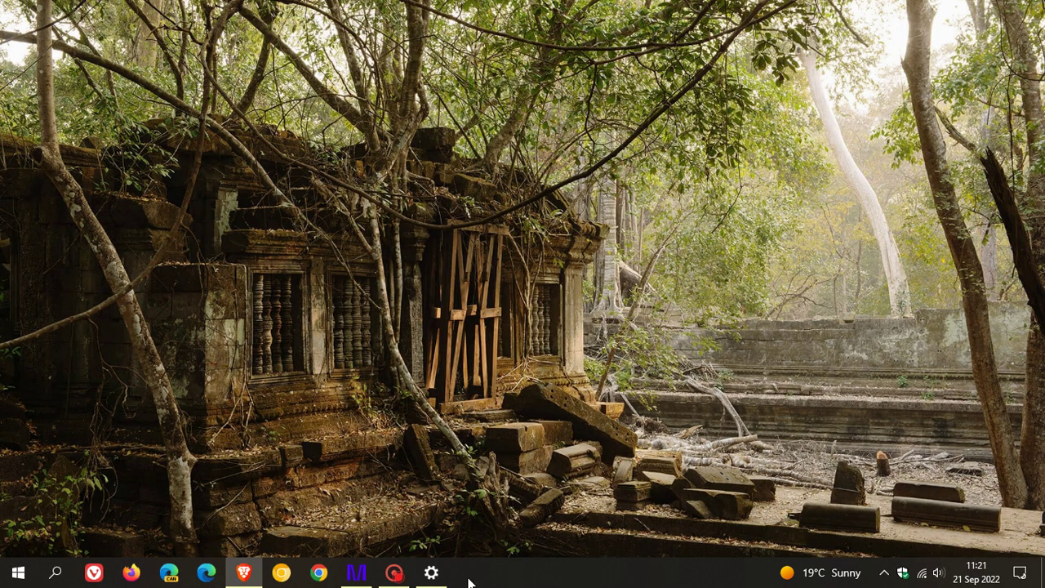
pyautogui.click(431, 573)
pyautogui.scroll(10, 657, 325)
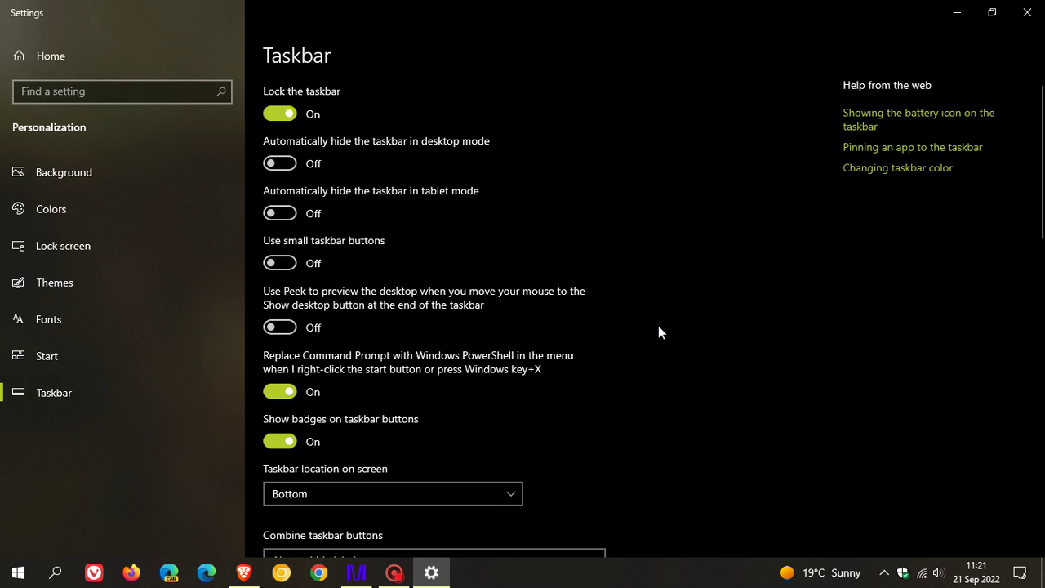
# Move the taskbar to the Left edge and open the news and interests panel
pyautogui.scroll(-4, 660, 320)
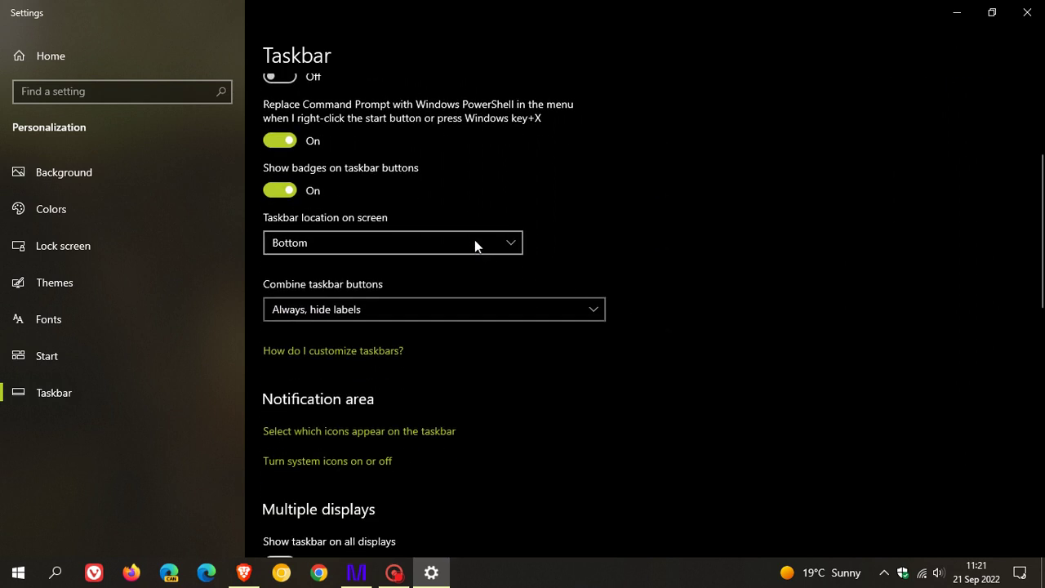
pyautogui.click(474, 244)
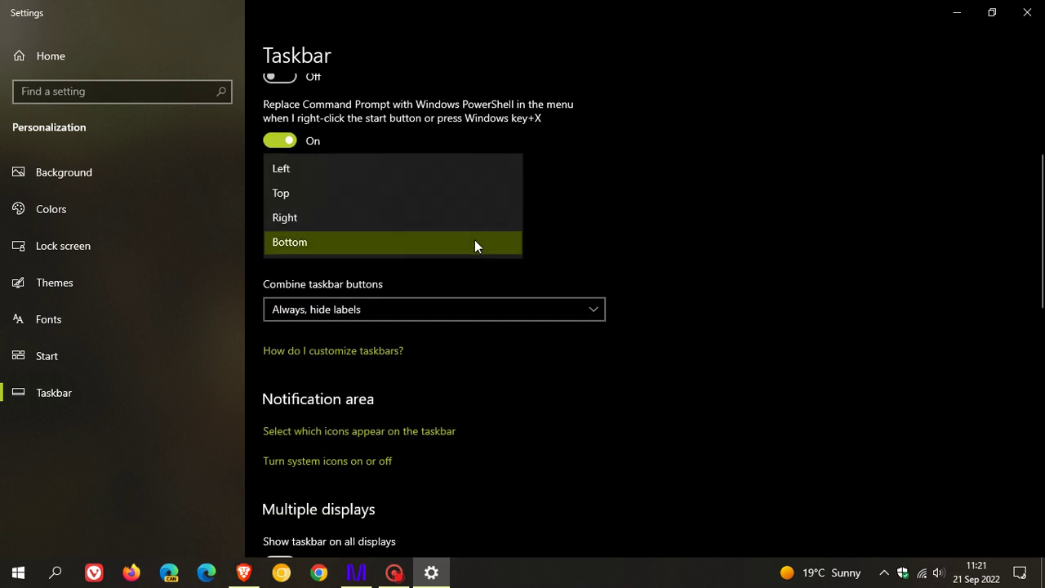
pyautogui.click(454, 170)
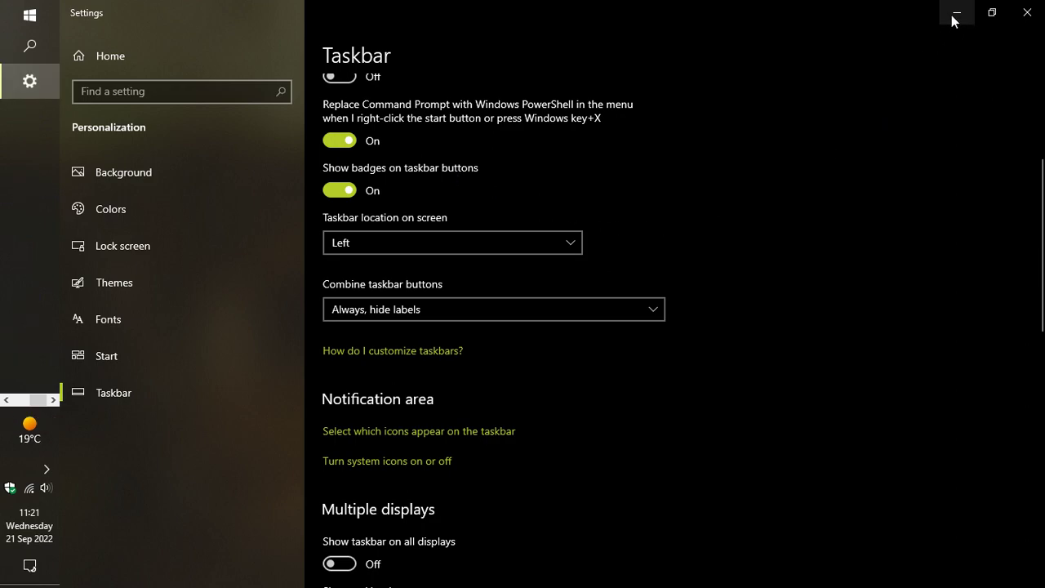
pyautogui.click(956, 13)
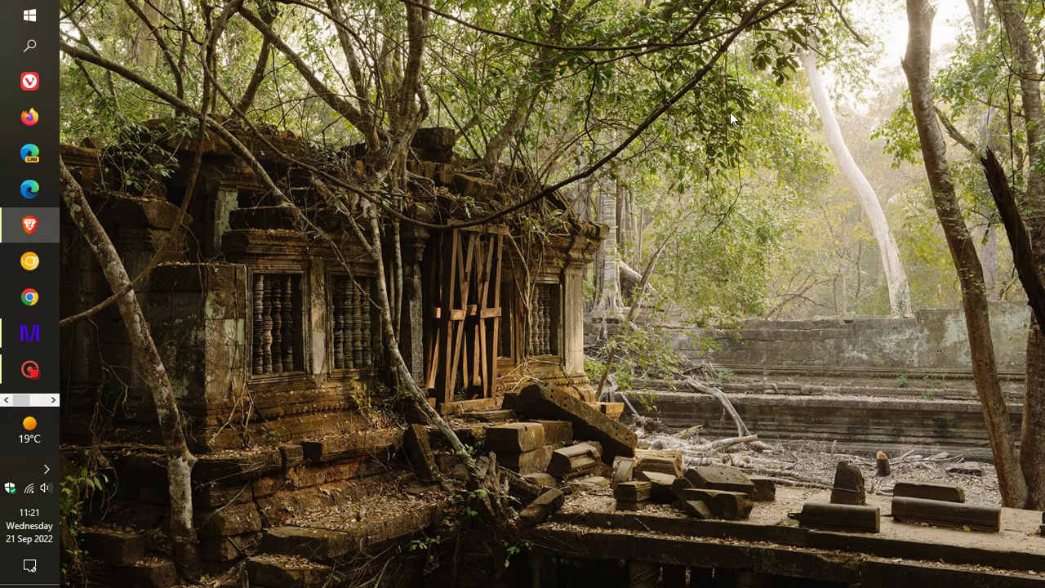
pyautogui.click(32, 439)
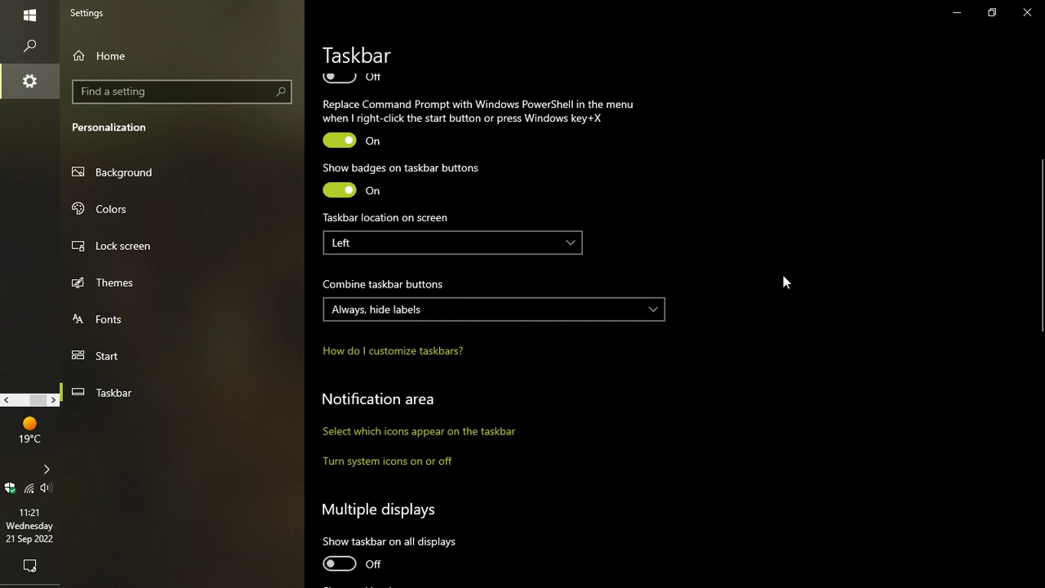
# Set the taskbar location back to Bottom and bring Settings back on screen
pyautogui.click(552, 243)
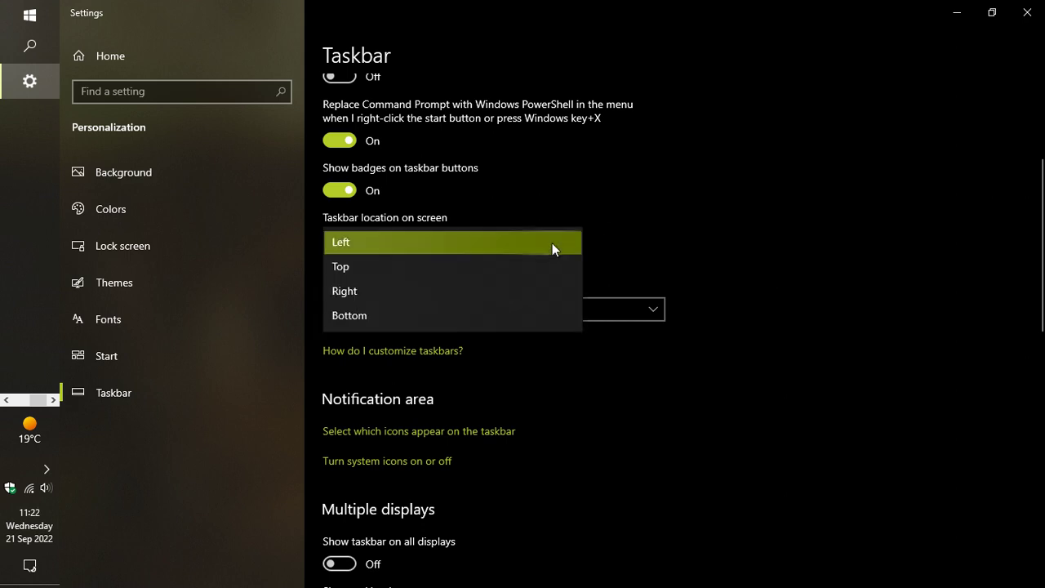
pyautogui.click(506, 321)
pyautogui.click(955, 12)
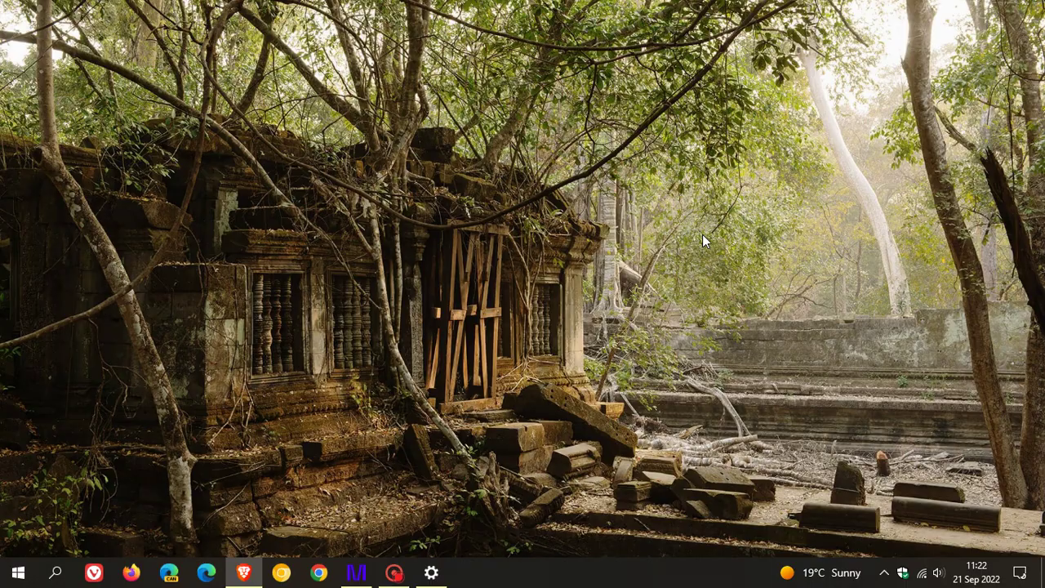
pyautogui.click(431, 573)
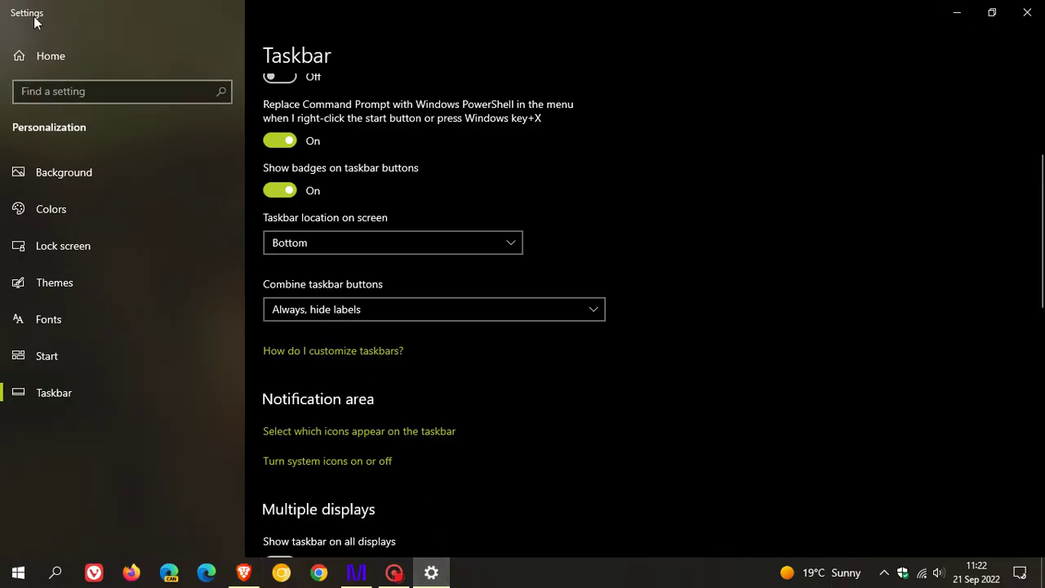
# From Settings home, go to Update & Security and open View update history
pyautogui.click(45, 59)
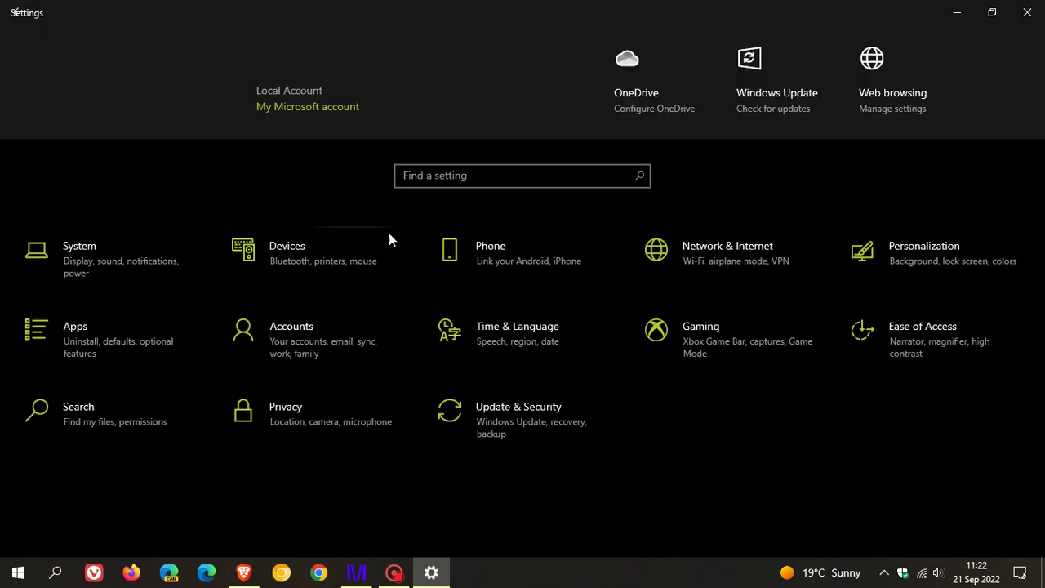
pyautogui.click(526, 417)
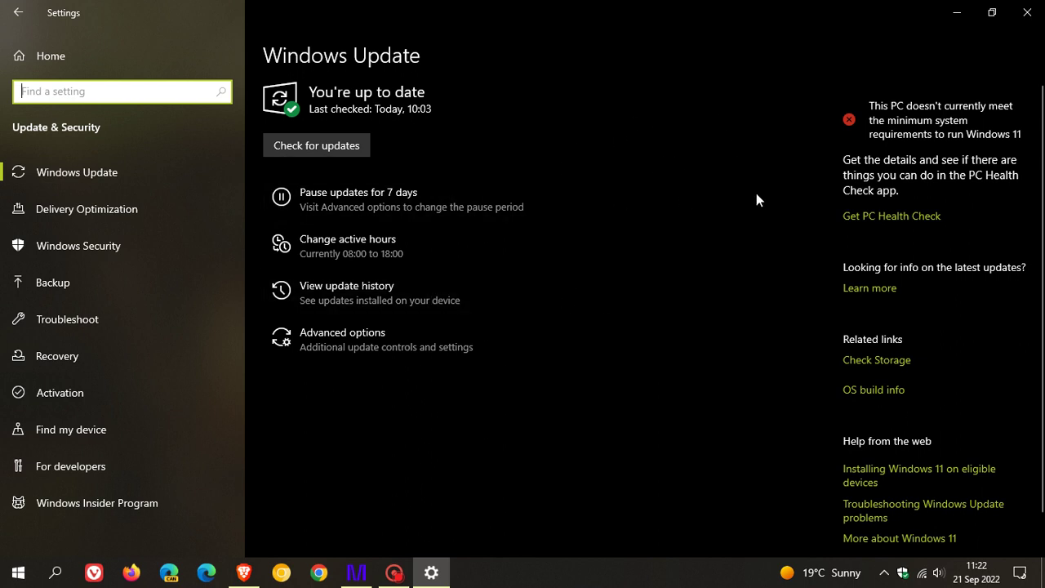
pyautogui.click(415, 295)
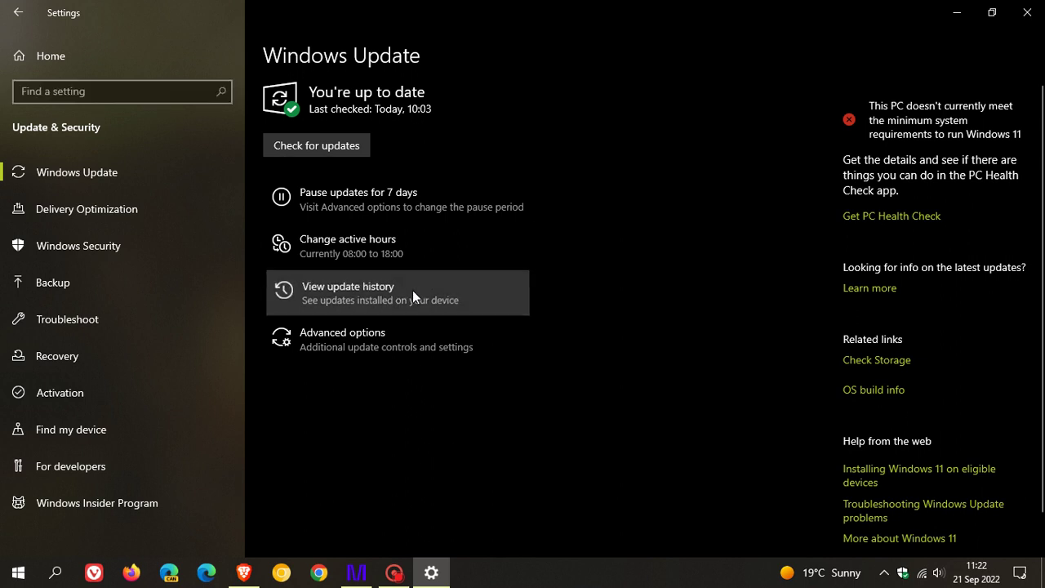
# Scroll to Other Updates (50) and expand it to show KB5017380
pyautogui.scroll(-10, 584, 280)
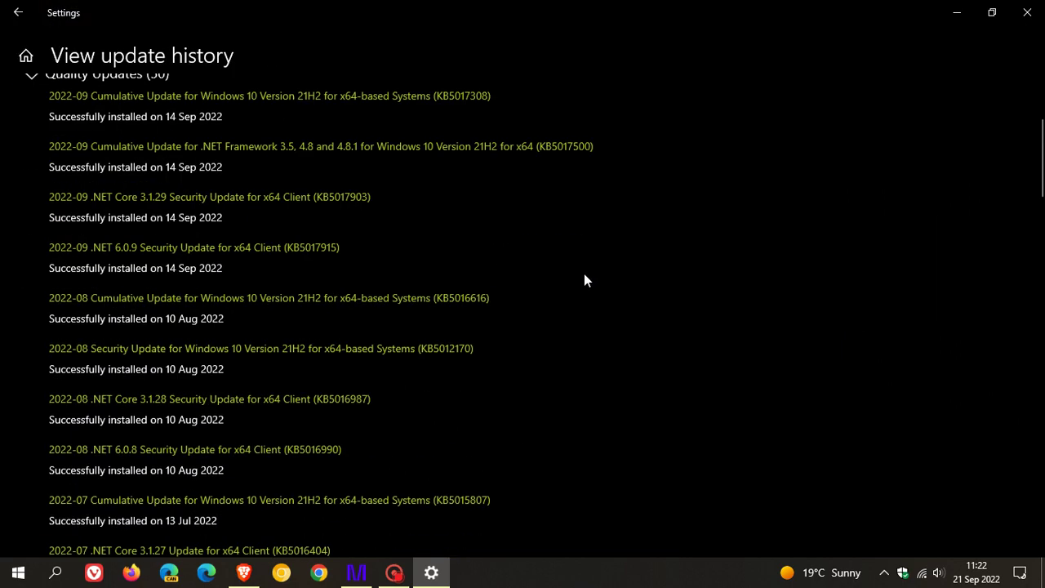
pyautogui.scroll(-15, 590, 283)
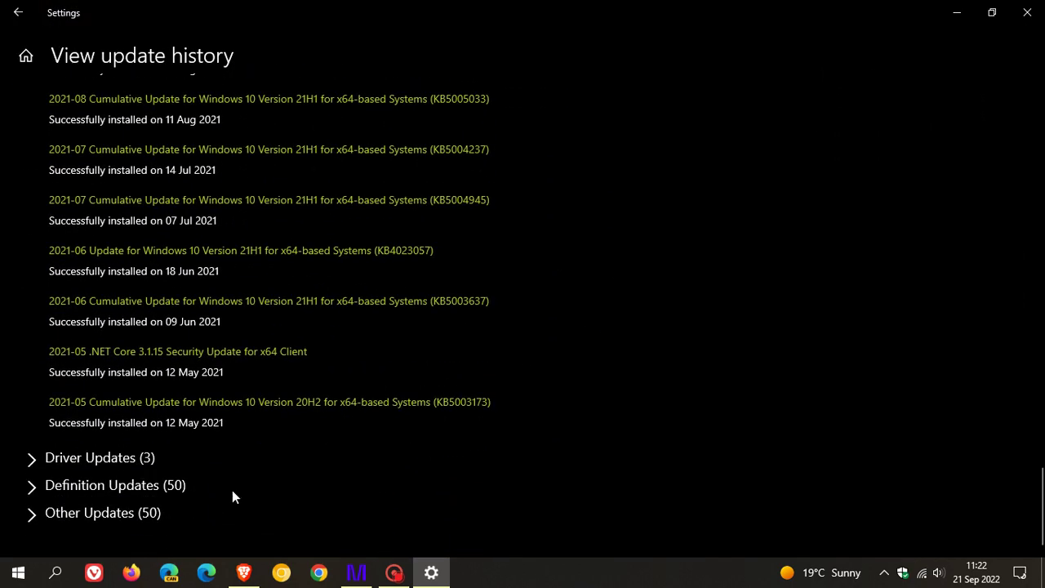
pyautogui.click(146, 513)
pyautogui.scroll(-3, 664, 290)
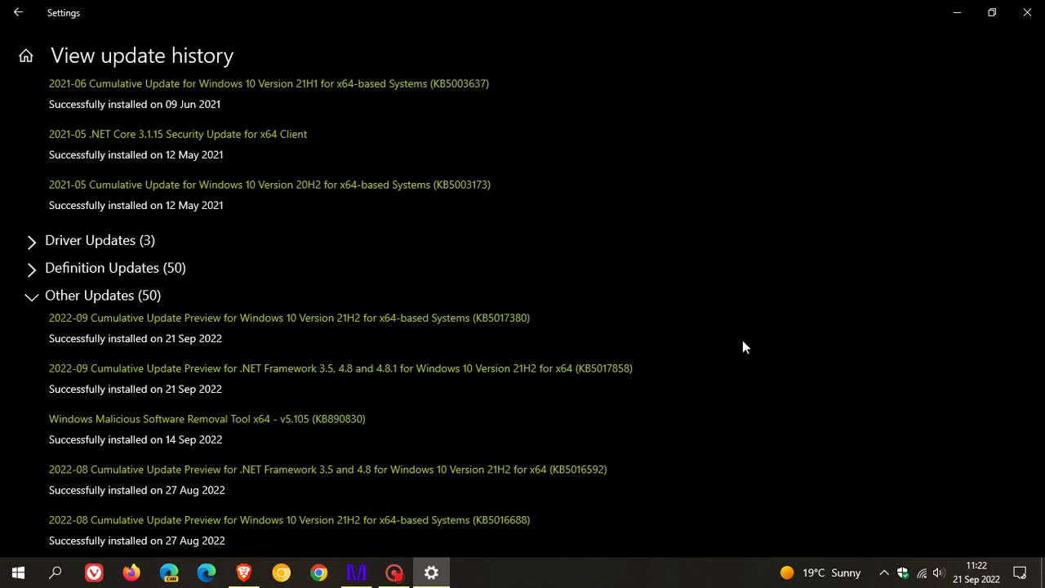
pyautogui.scroll(-3, 743, 343)
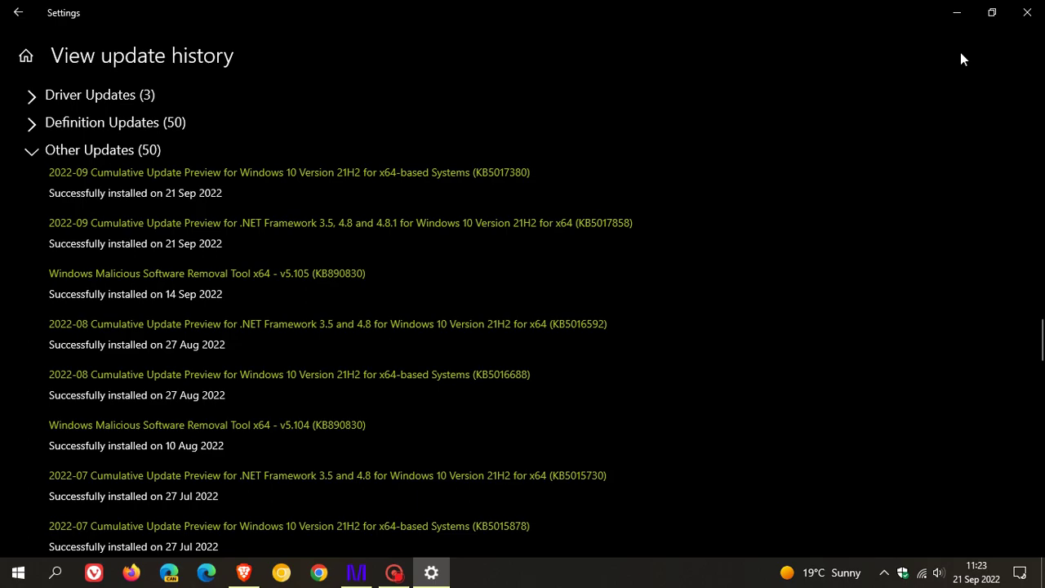
# Close the Settings update history window to return to the desktop
pyautogui.click(1028, 12)
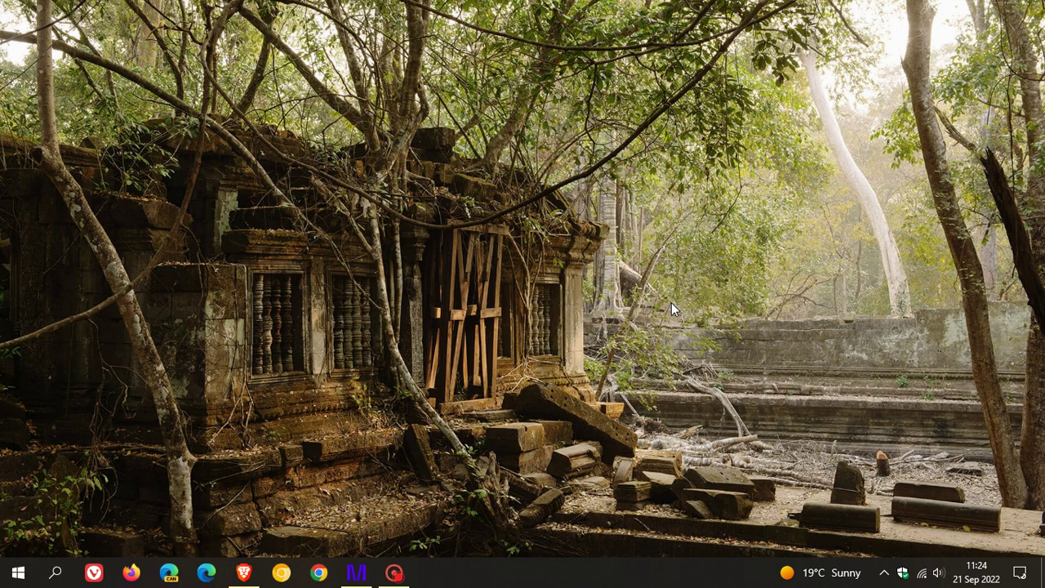
# Choose Search > Show search box in the taskbar menu to show the full search box
pyautogui.rightClick(552, 581)
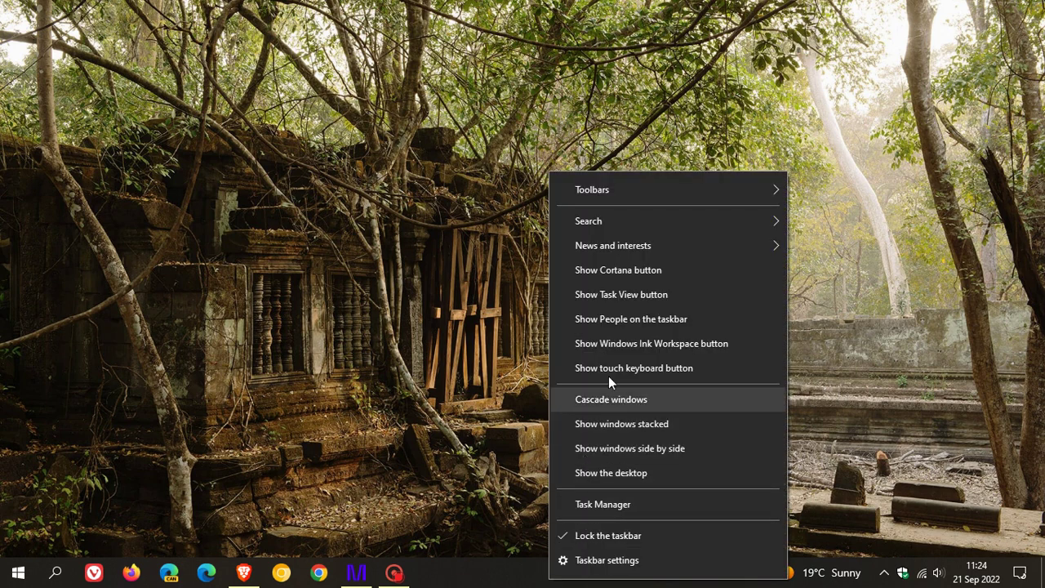
pyautogui.moveTo(645, 224)
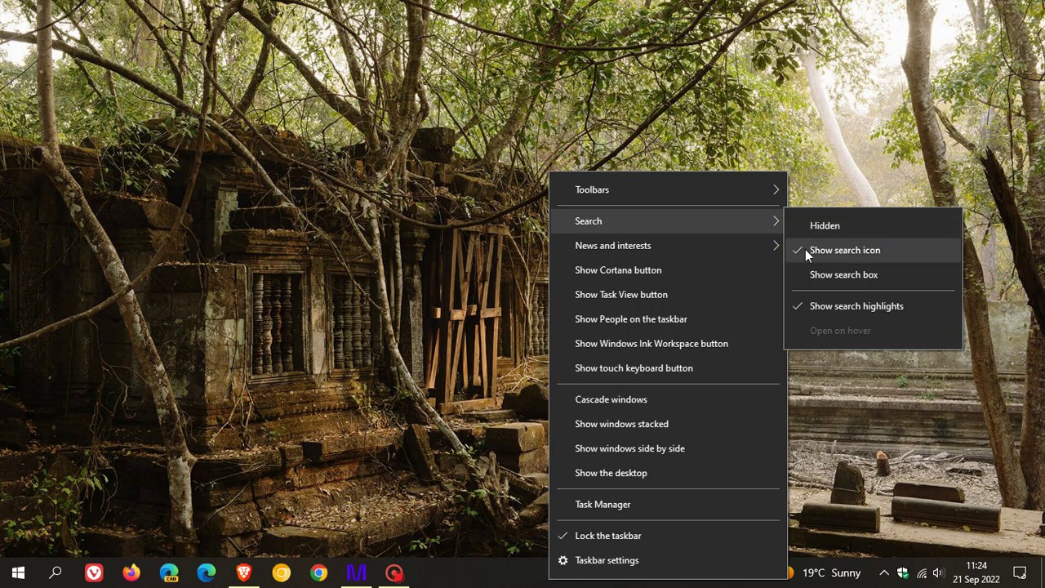
pyautogui.click(808, 275)
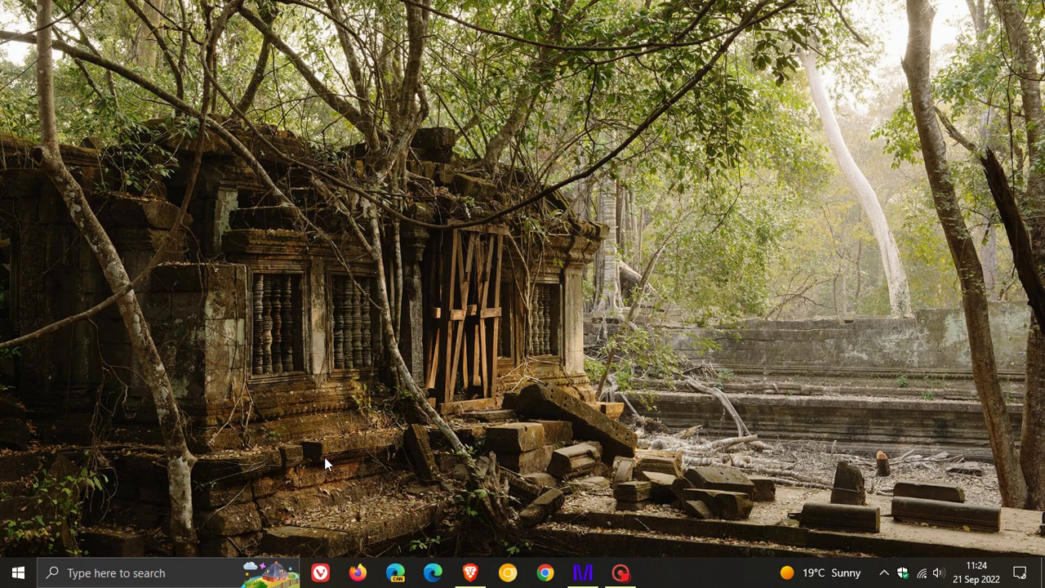
# Switch taskbar search back to Show search icon only
pyautogui.rightClick(683, 576)
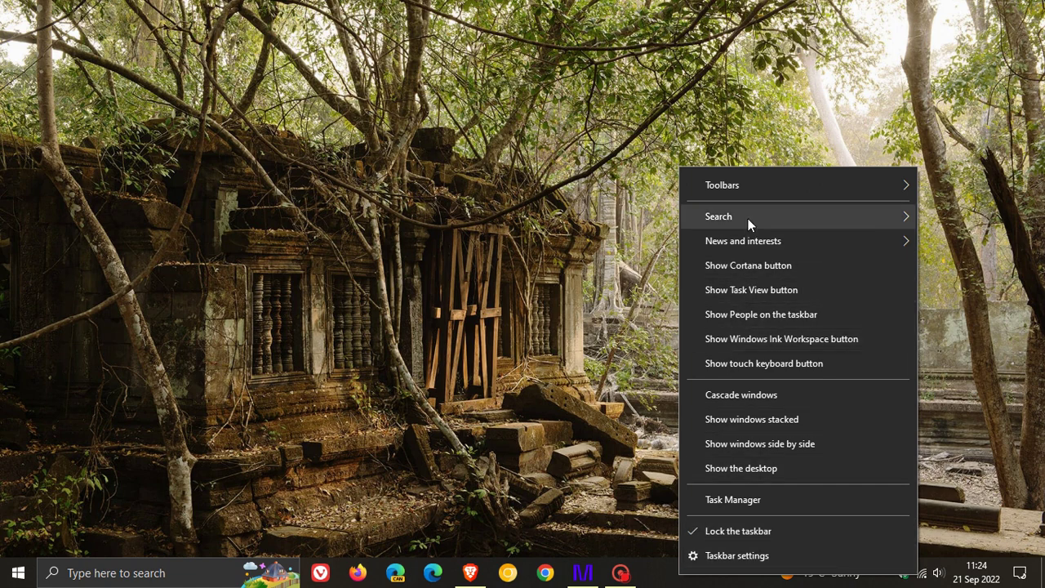
pyautogui.moveTo(722, 219)
pyautogui.click(609, 243)
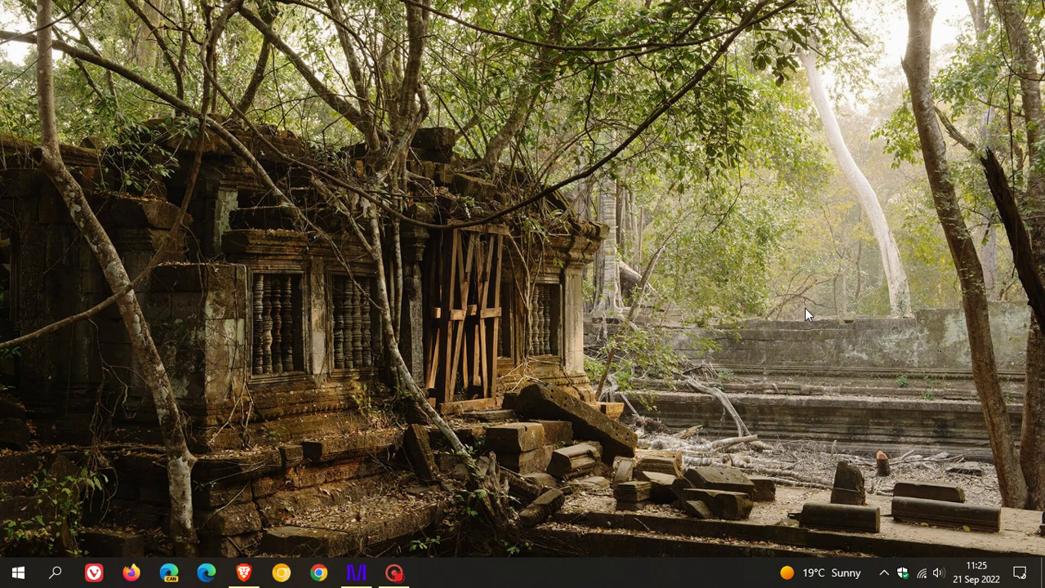
pyautogui.click(823, 578)
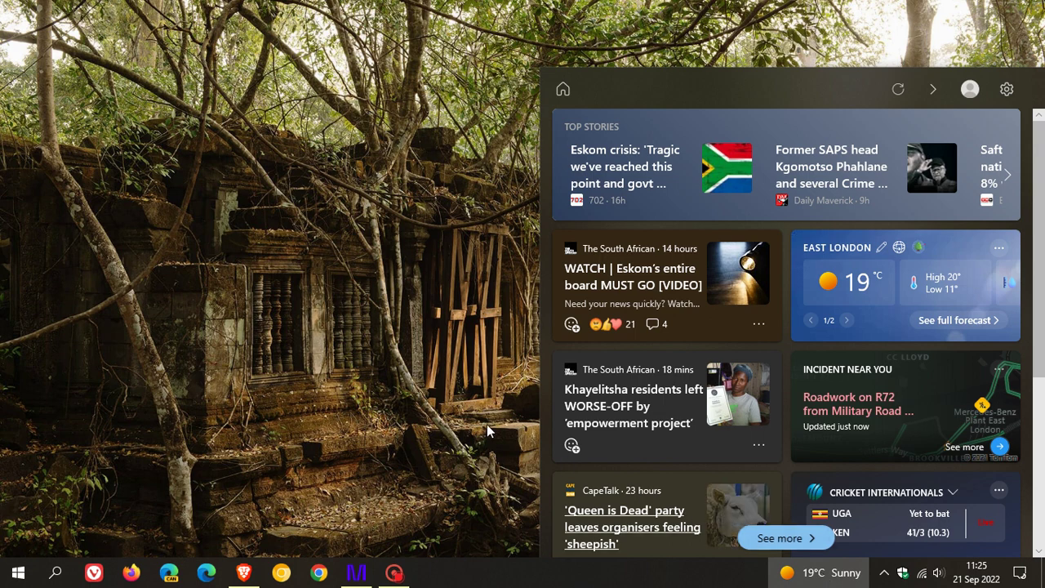
pyautogui.click(189, 203)
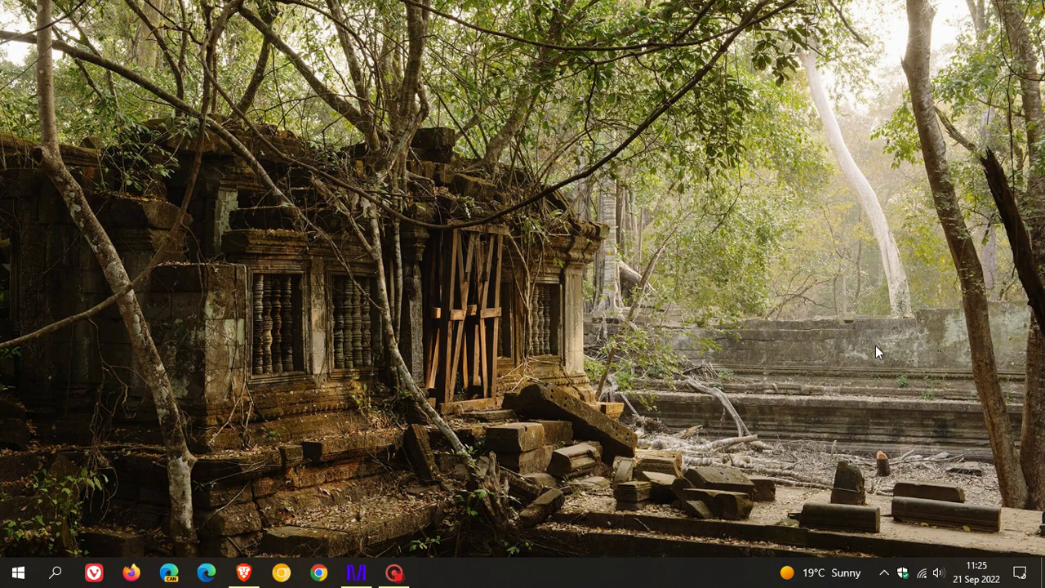